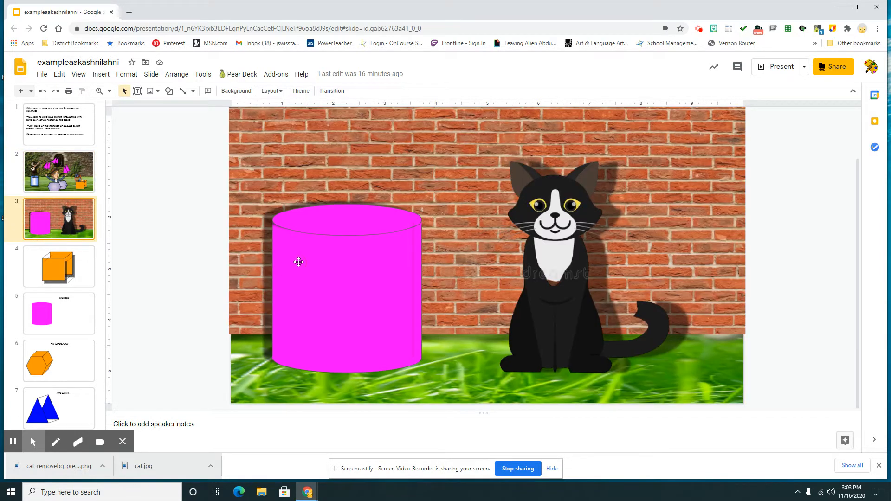
- Delete the magenta cylinder and the cat picture from the brick wall slide
click(298, 262)
key(Delete)
click(545, 272)
key(Delete)
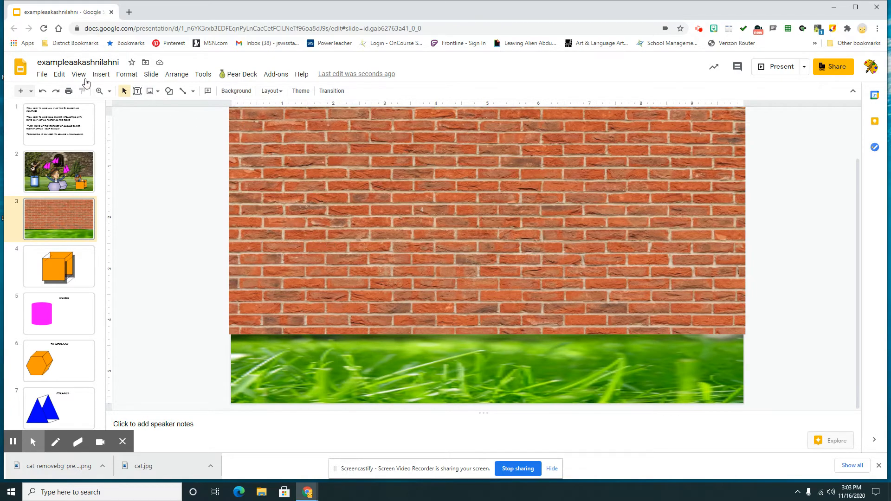
- Search the web for "grass" images to insert into the slide
click(101, 74)
mouse_move(119, 91)
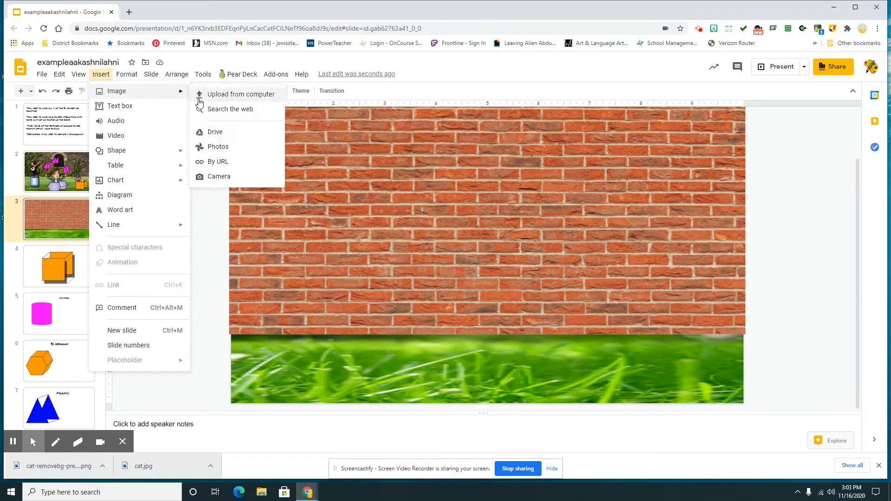
click(223, 109)
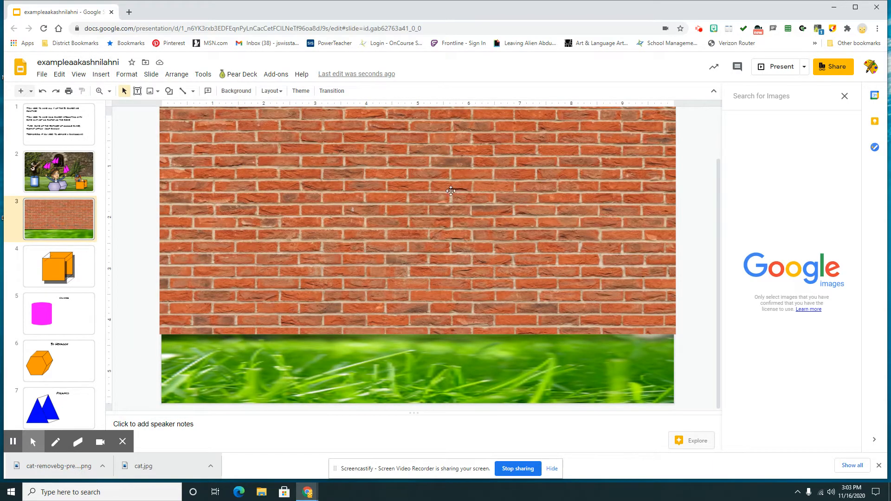
click(754, 98)
text(gr)
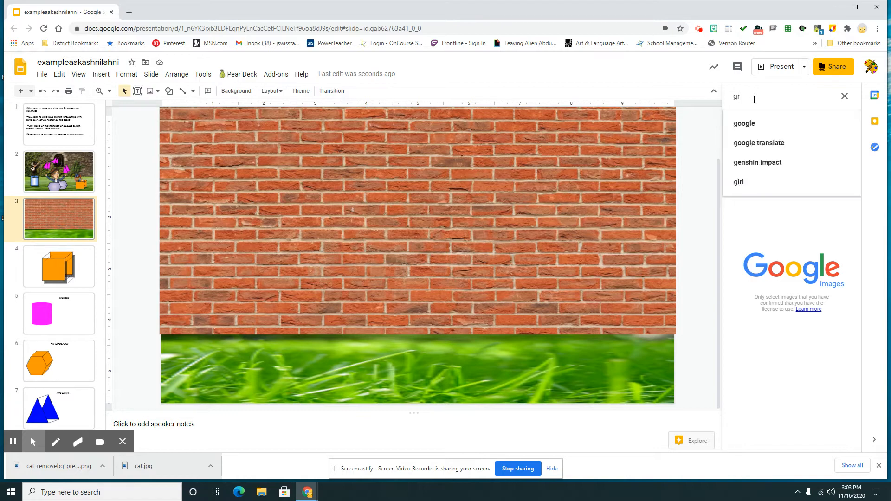
text(ass)
key(Return)
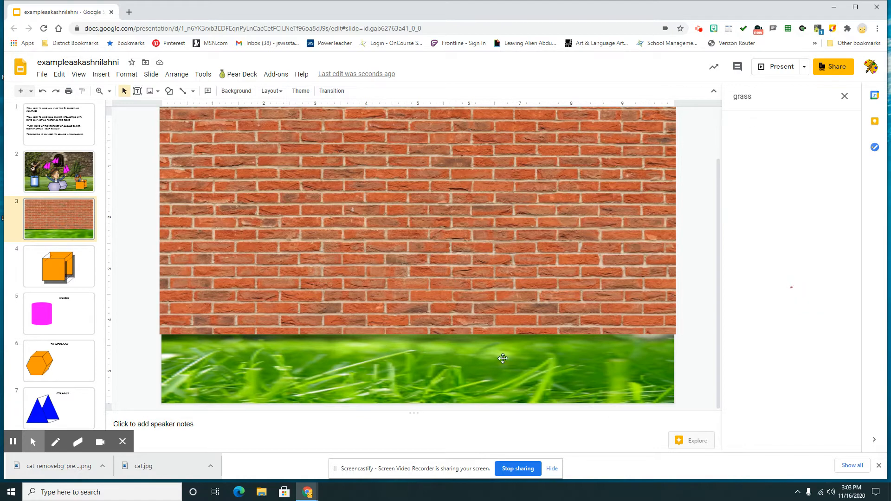
- Replace the old grass strip with the first image from the grass search results
click(502, 362)
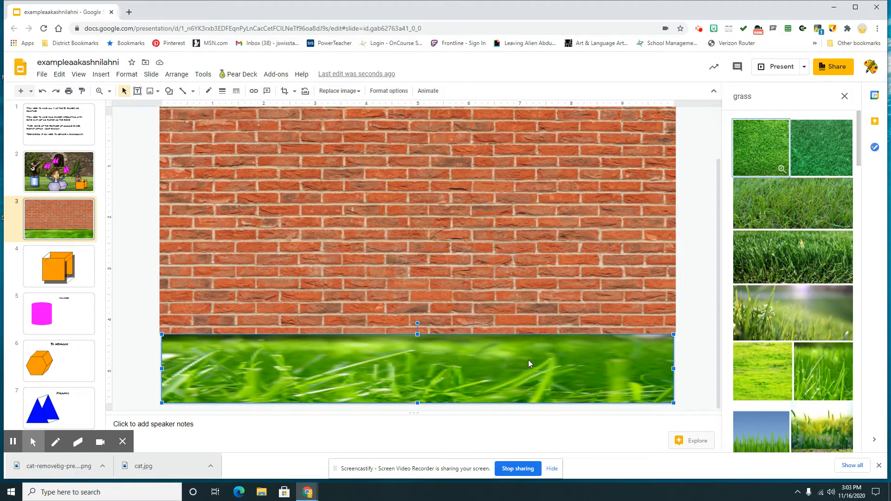
key(Delete)
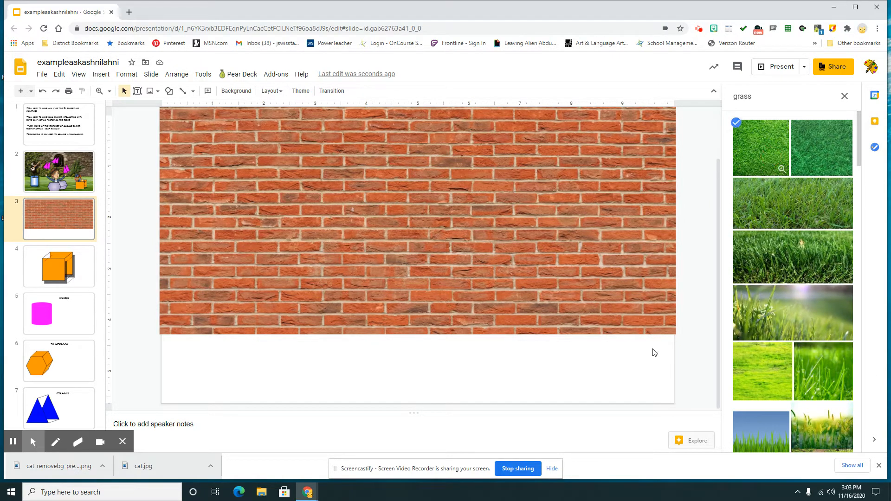
click(762, 157)
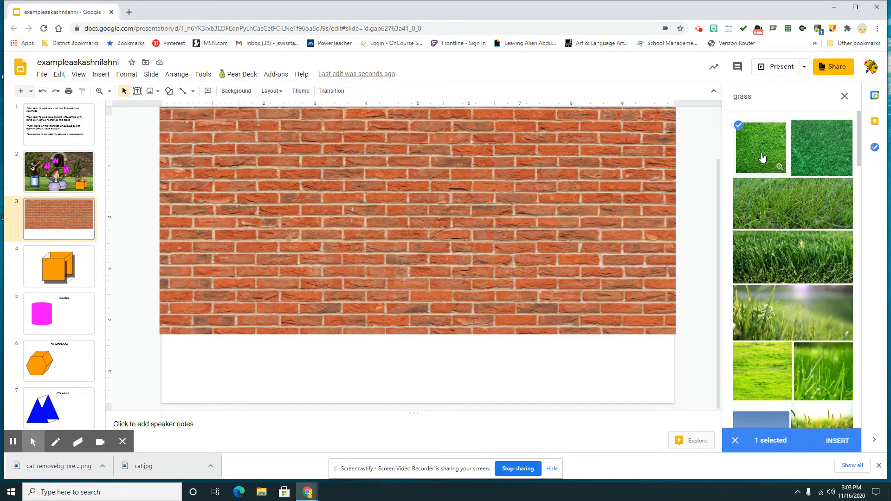
click(838, 442)
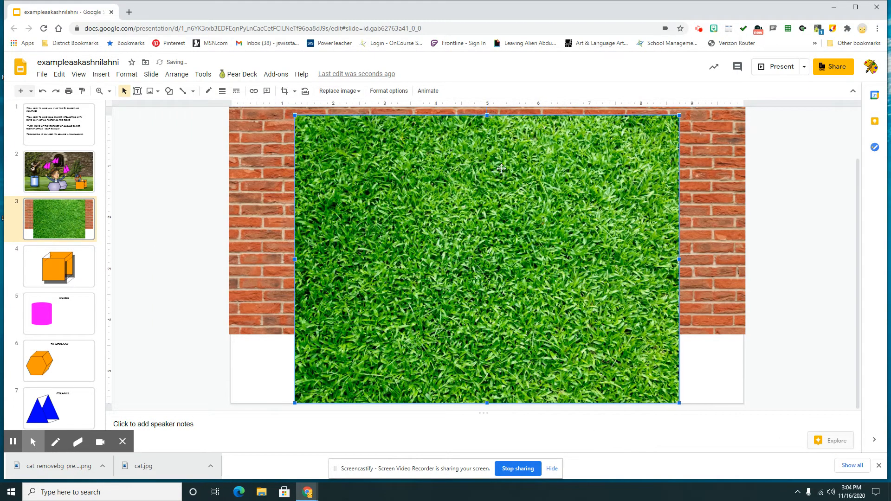
- Resize the grass image into a low strip below the bricks, spanning the full width of the slide
drag(488, 114, 502, 332)
drag(679, 365, 744, 366)
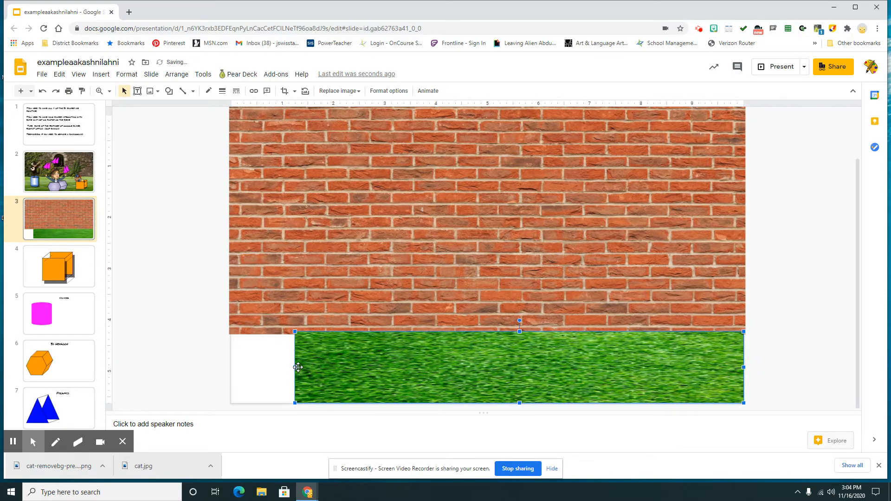
drag(298, 367, 230, 368)
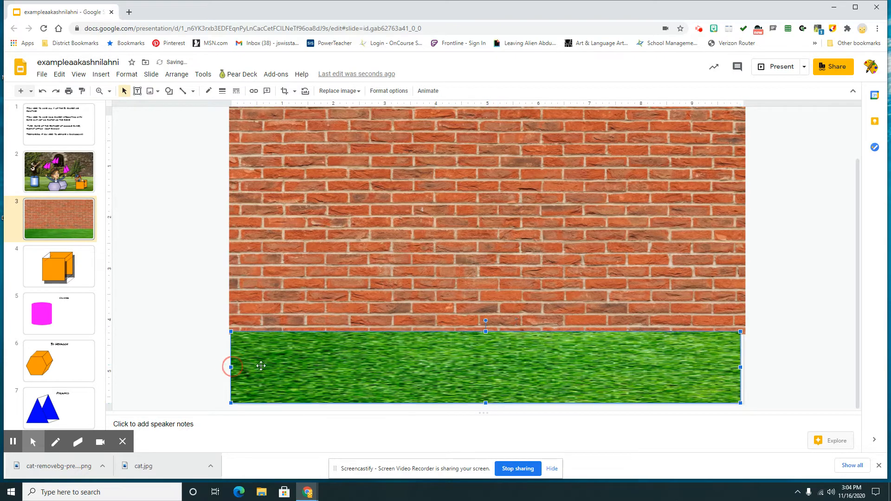
drag(739, 367, 748, 367)
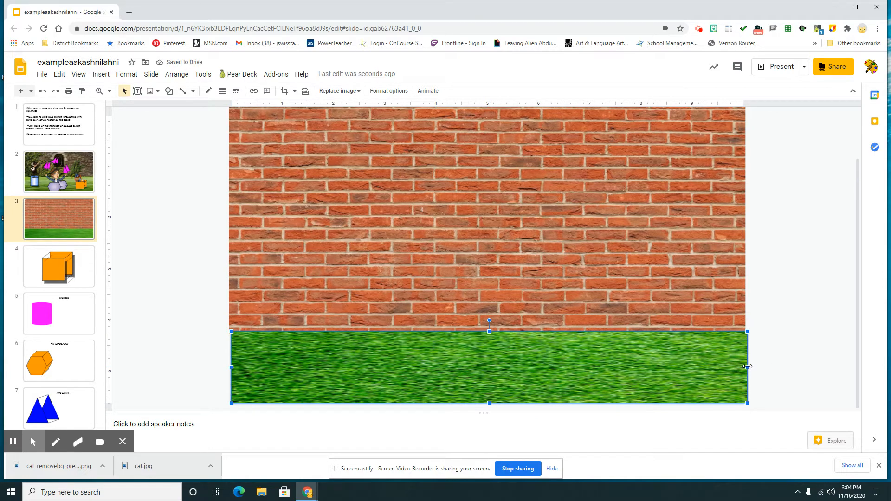
drag(747, 367, 744, 367)
- Group the brick wall with the grass strip and shift the group slightly left to line up with the slide
click(337, 265)
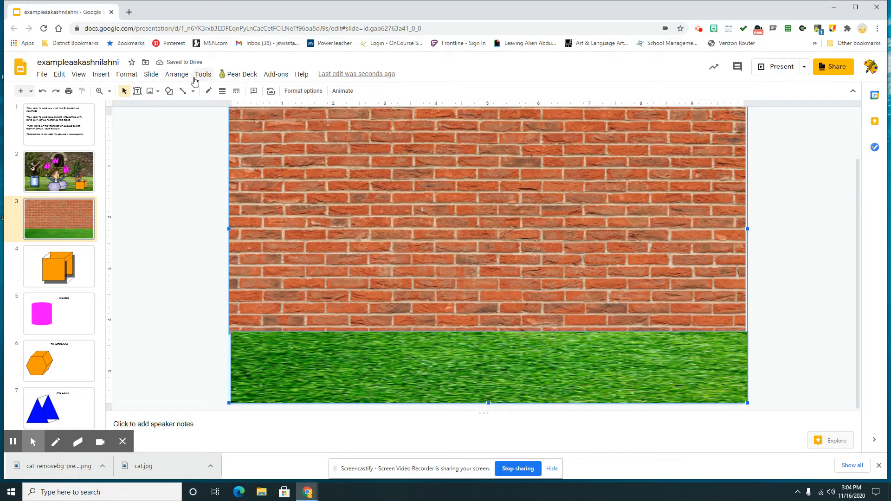
click(177, 74)
click(194, 186)
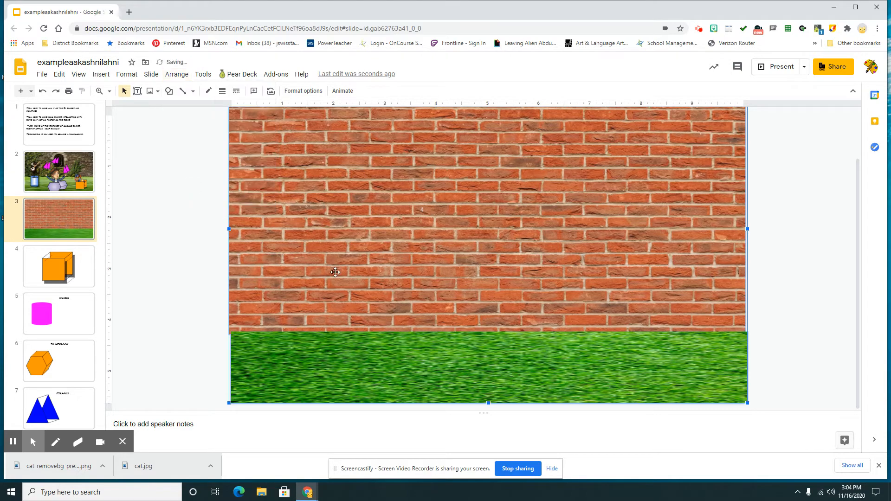
mouse_move(345, 265)
mouse_down()
mouse_move(331, 242)
mouse_move(341, 265)
mouse_up()
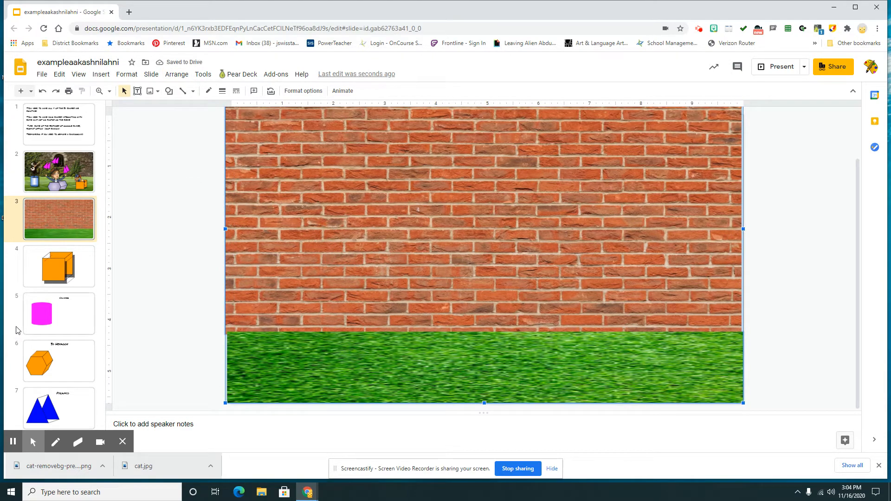
- Copy the magenta cylinder from slide 5 onto slide 3 and place it standing on the grass
click(36, 308)
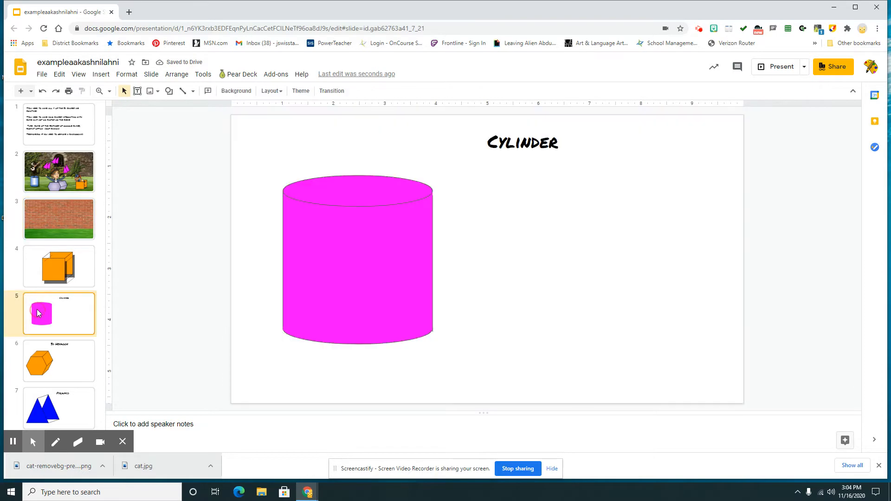
click(338, 259)
right_click(337, 259)
click(359, 232)
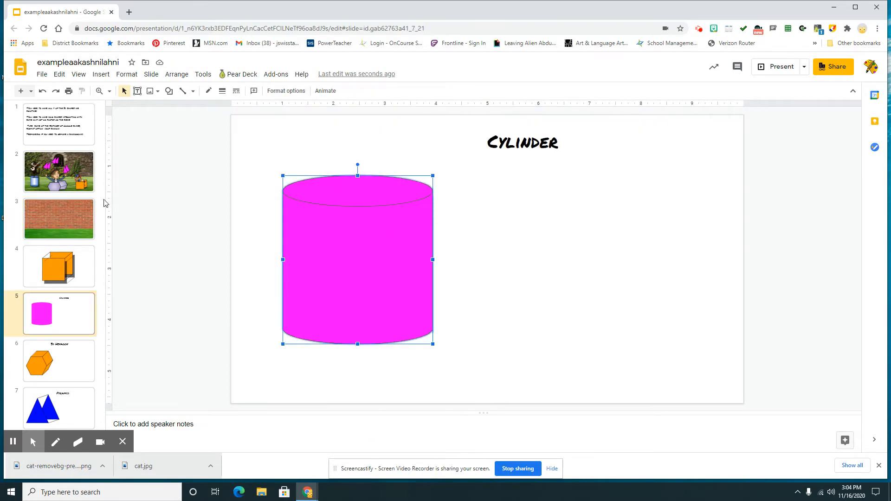
click(50, 225)
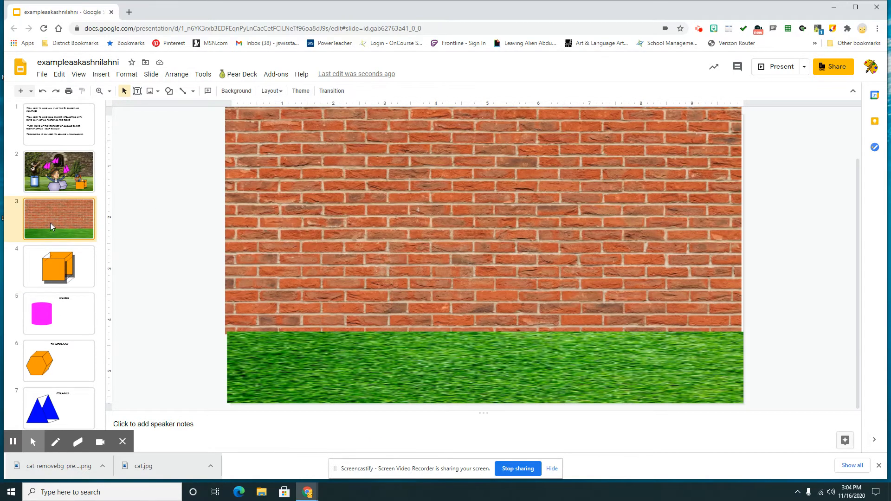
click(59, 74)
click(86, 162)
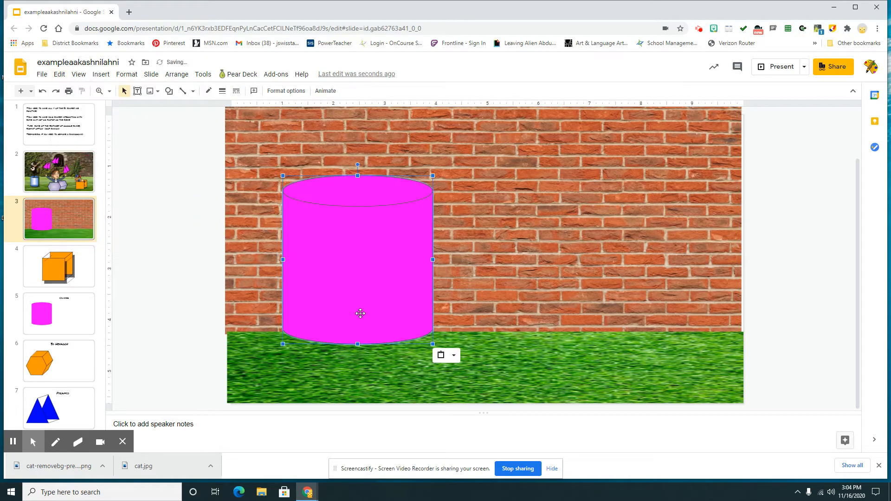
drag(357, 284, 363, 325)
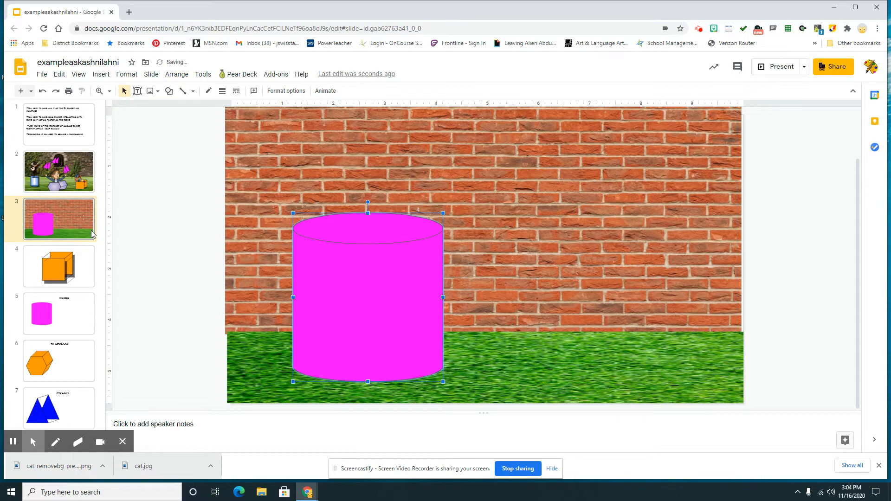
- Add a drop shadow to the cylinder, increasing its distance, angle and transparency so the shadow falls down and to the left
click(121, 78)
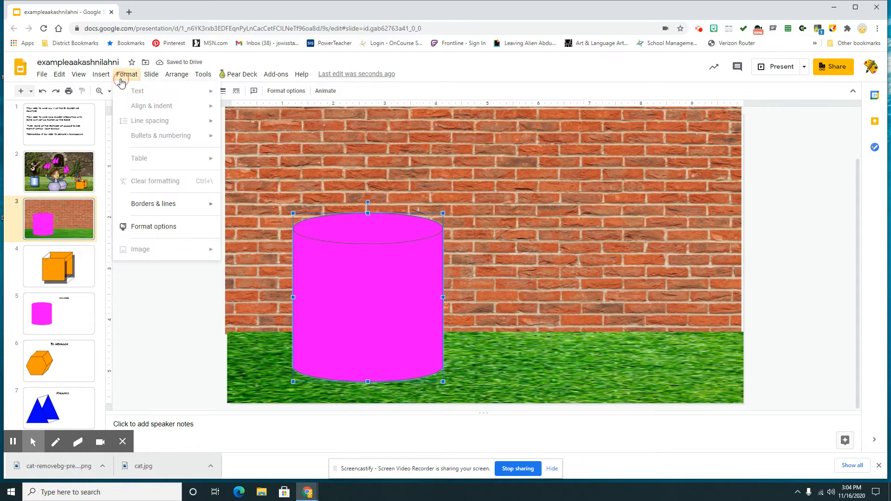
click(125, 226)
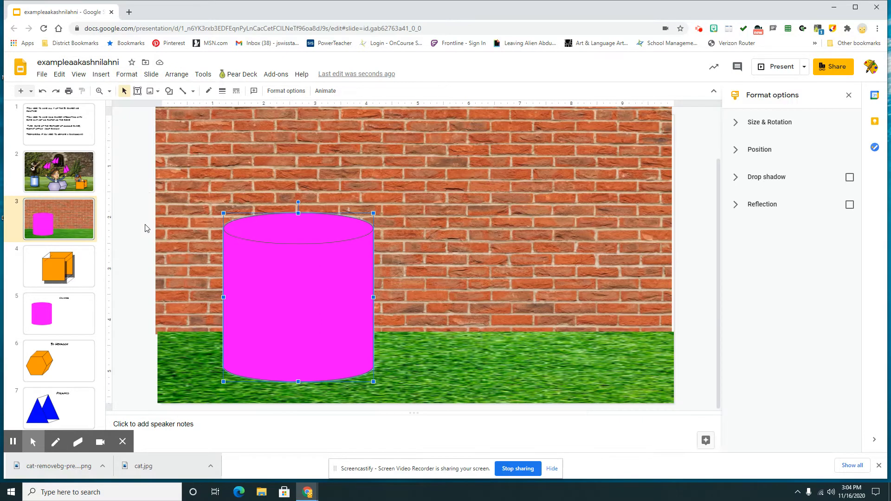
click(849, 177)
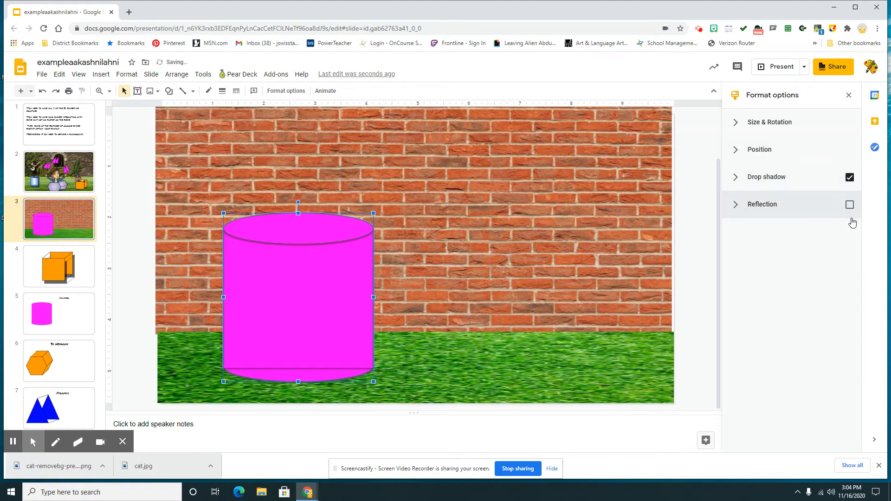
click(737, 178)
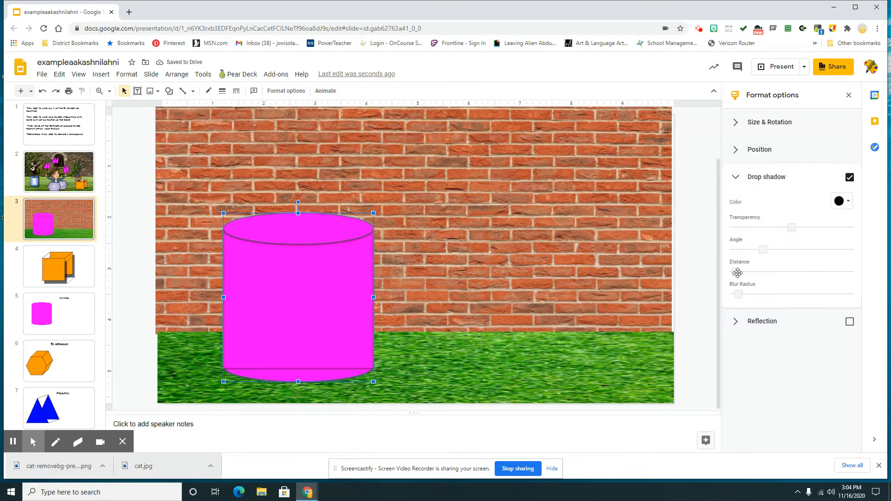
click(738, 275)
drag(744, 278, 774, 285)
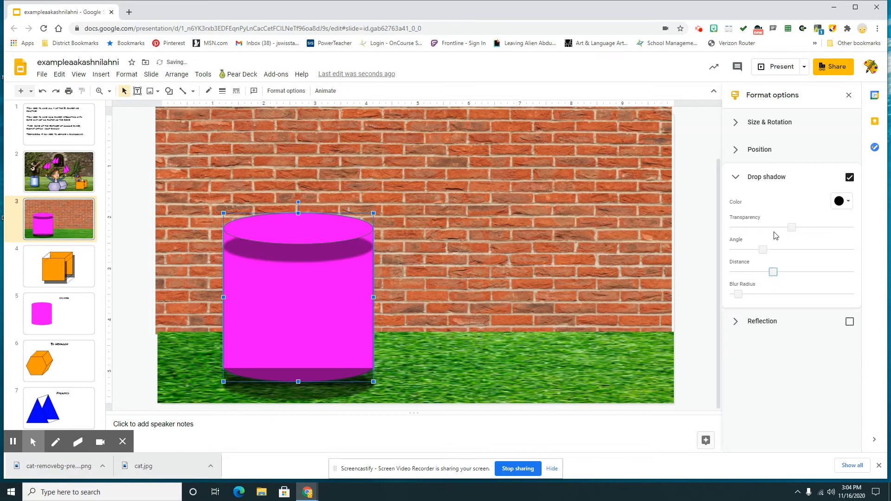
drag(762, 248, 796, 228)
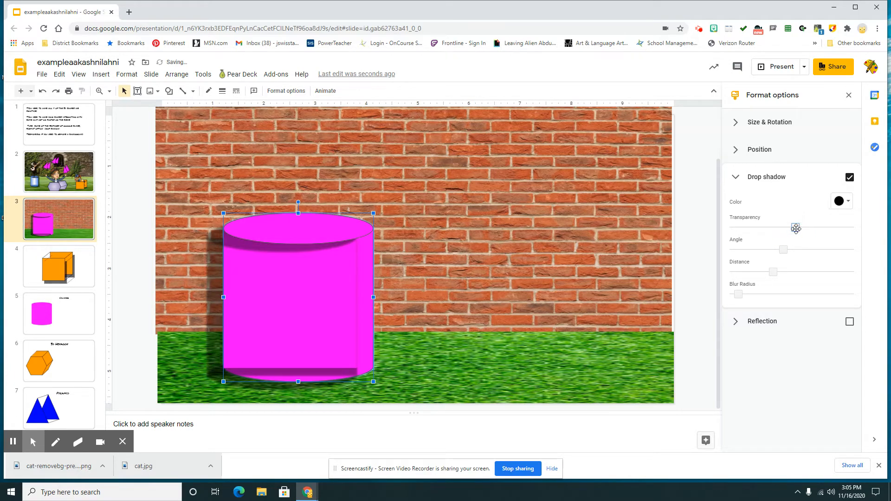
click(449, 270)
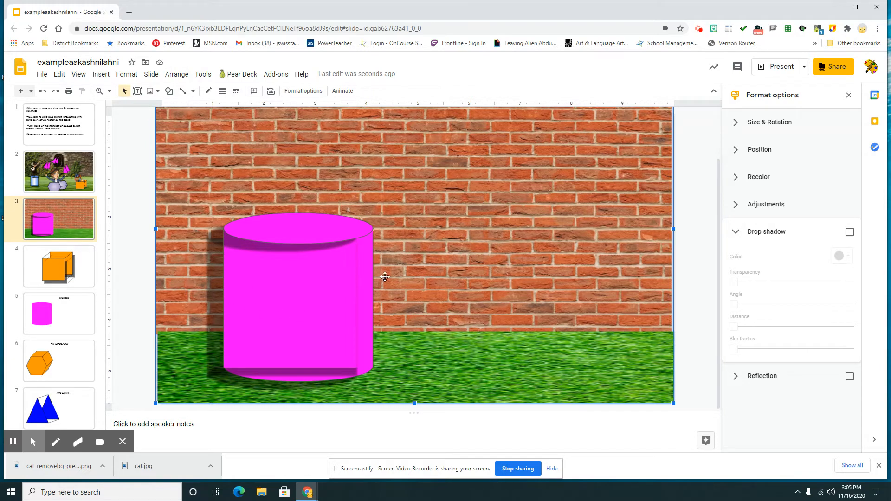
click(355, 287)
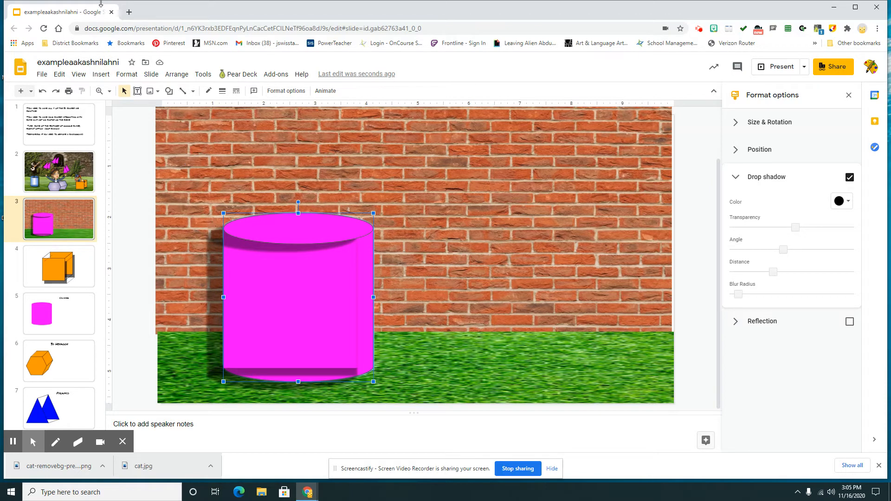
- Search Google for "cartoon cat" in a new browser tab and show the image results
click(129, 13)
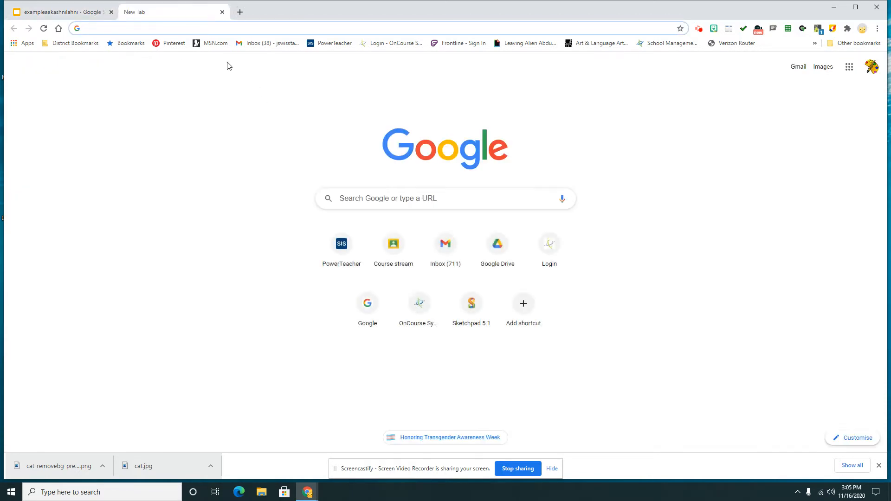
click(384, 199)
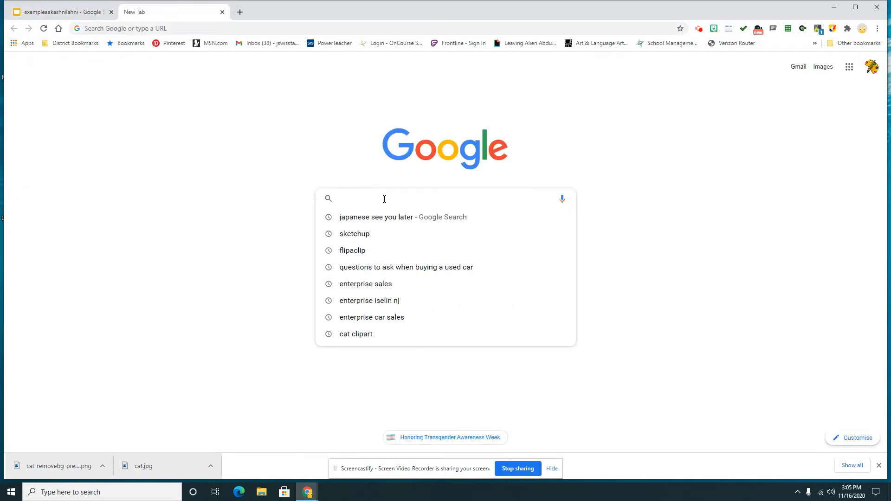
text(c)
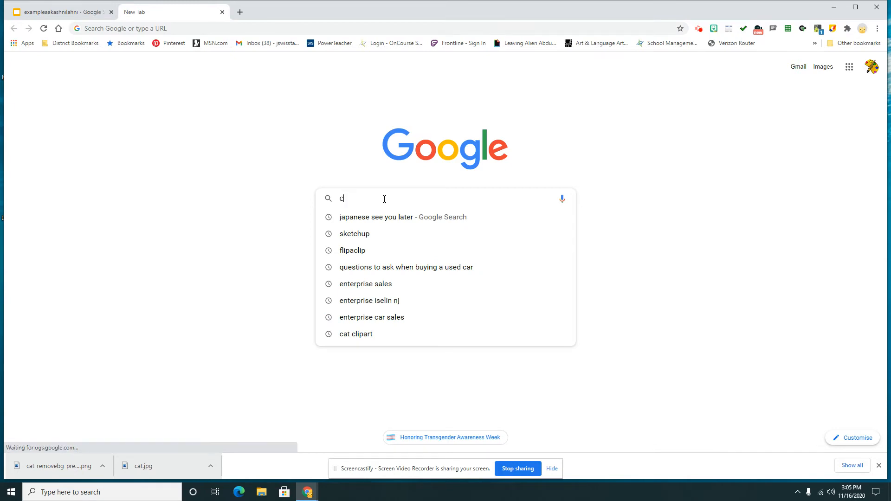
text(artoon cat)
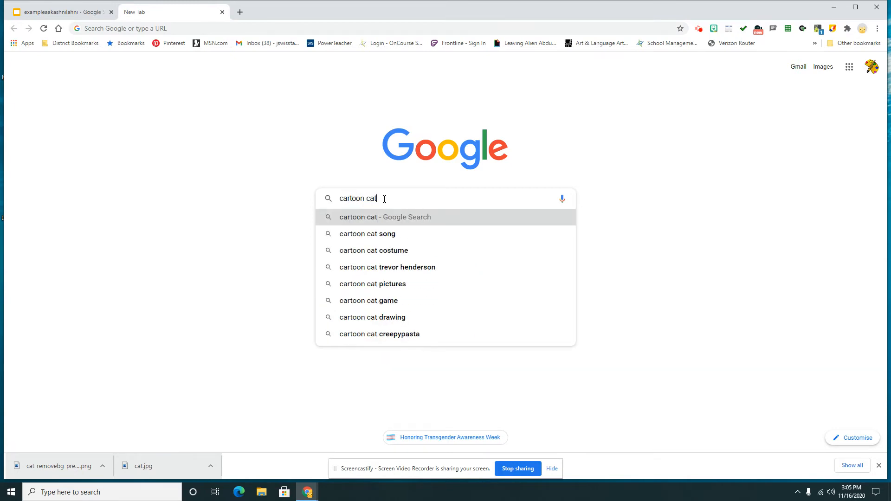
key(Return)
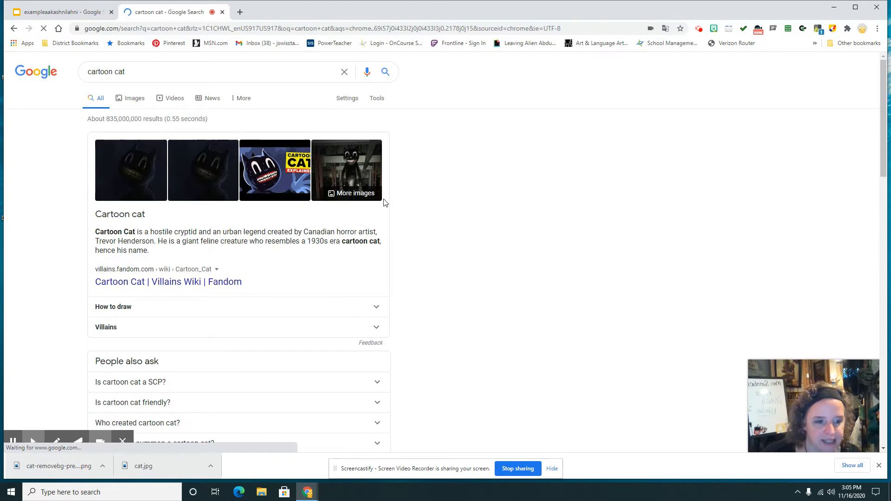
click(870, 377)
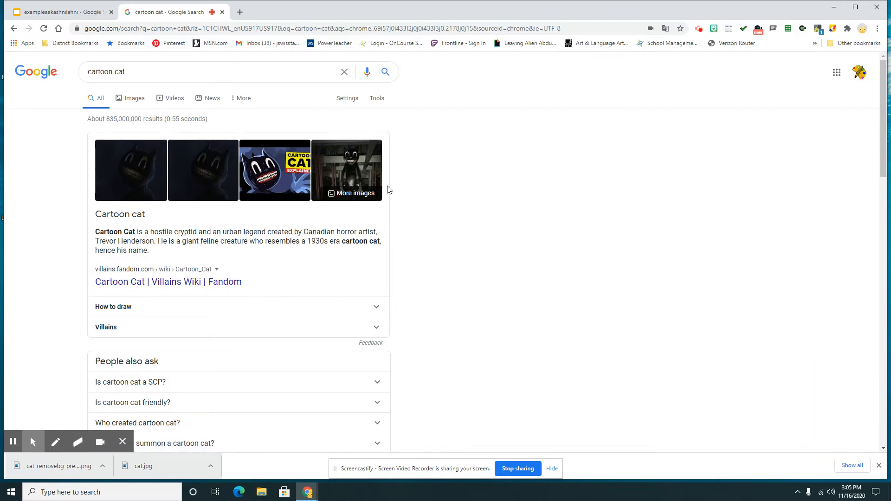
click(126, 104)
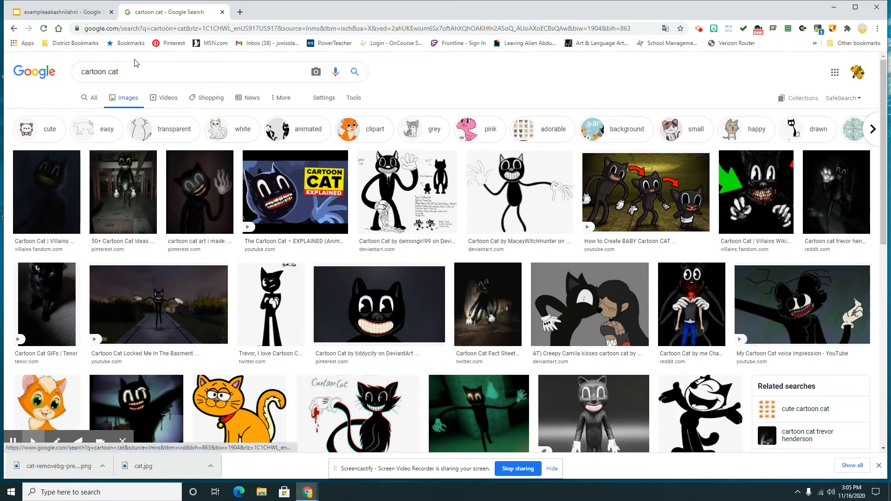
- Refine the Google image search to "cartoon cat png"
click(131, 70)
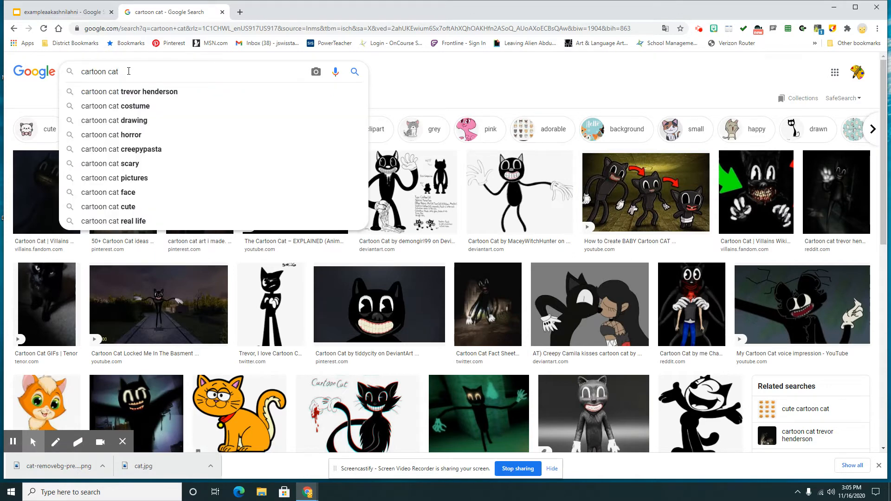
text(png)
key(Return)
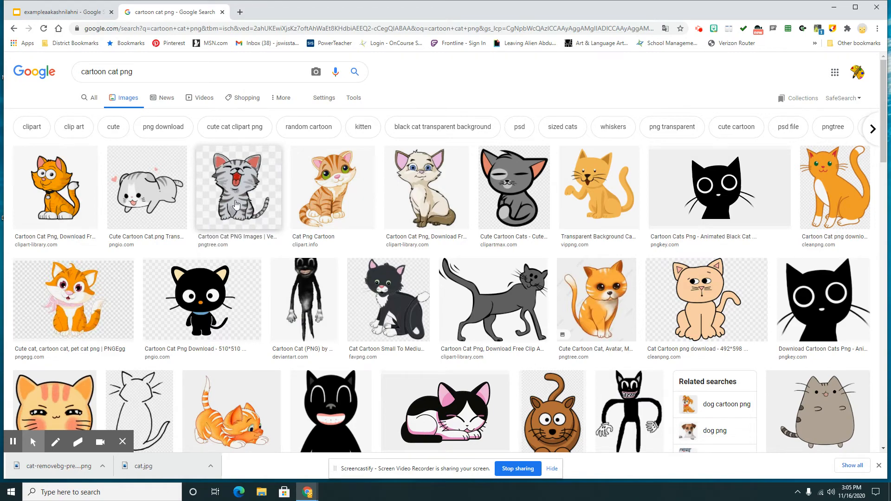
- Try the grey striped kitten image straight from the search results beside the cylinder on slide 3, and delete it
drag(236, 192, 486, 330)
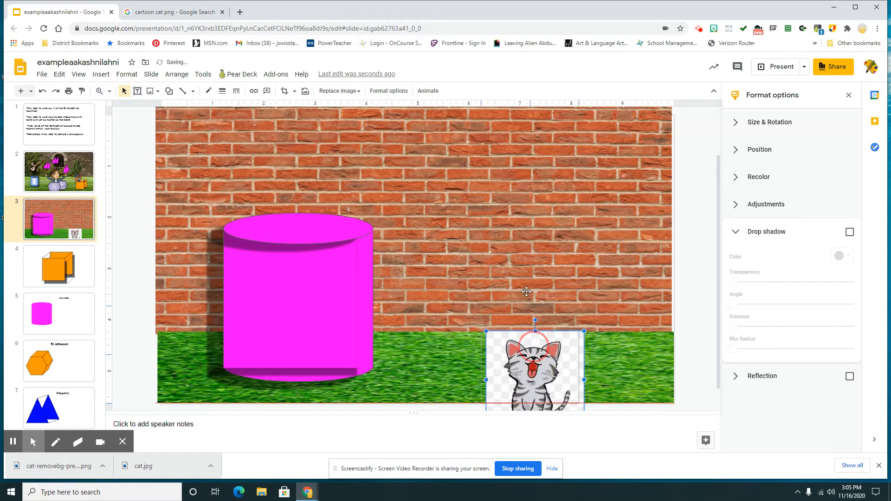
drag(537, 372, 527, 300)
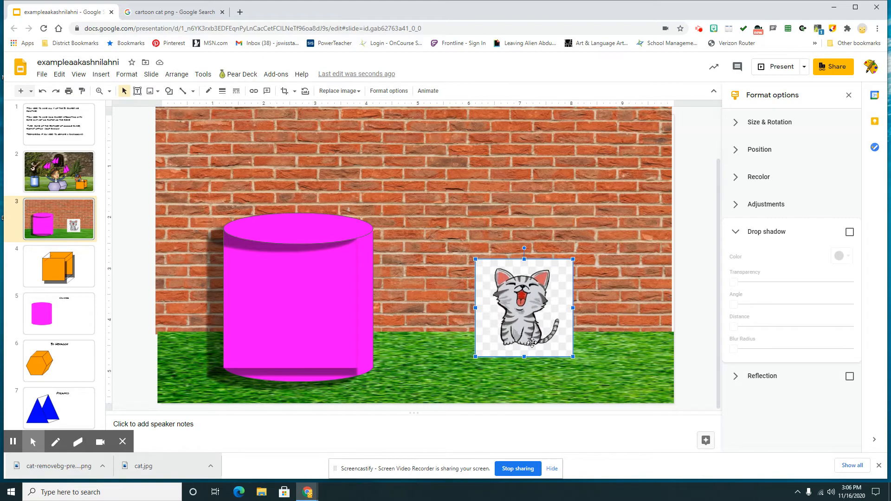
key(Delete)
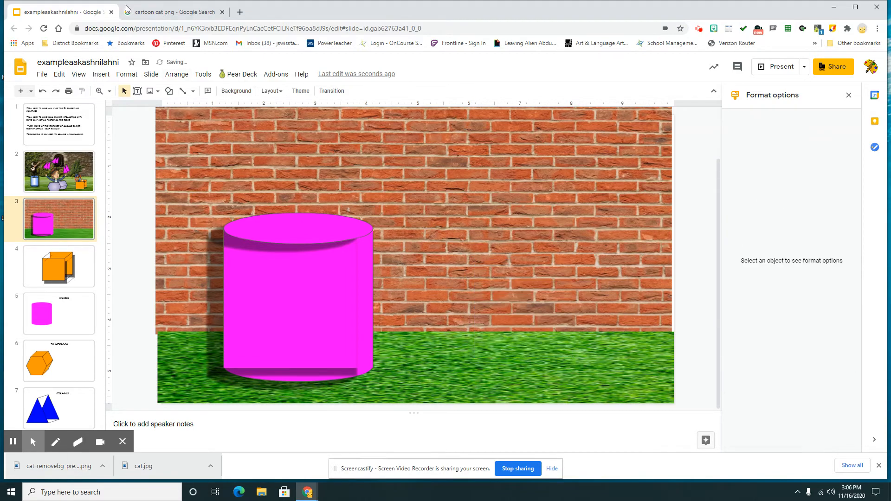
- Save the grey striped kitten image from the search results to the Downloads folder as a JPEG named download (1)
click(172, 11)
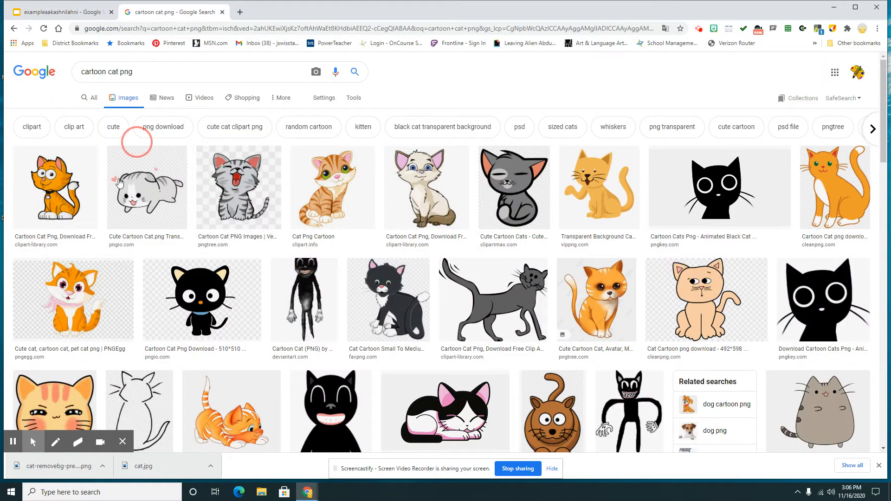
right_click(238, 190)
click(260, 282)
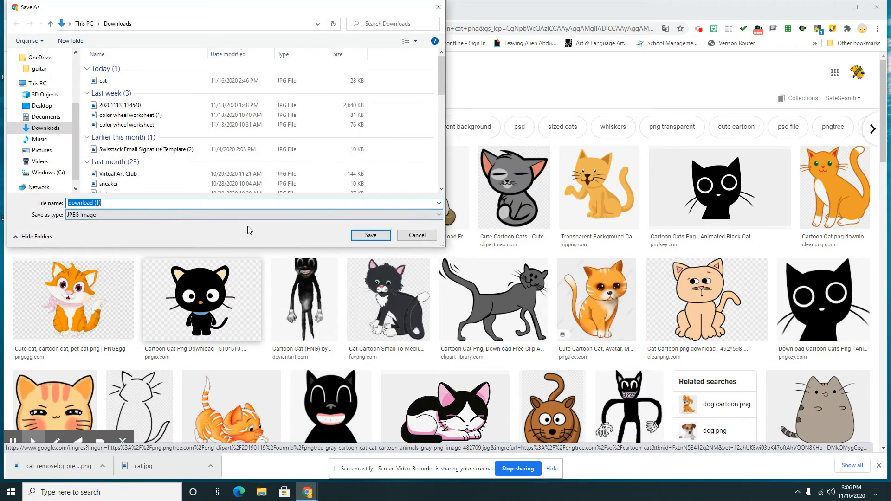
click(365, 235)
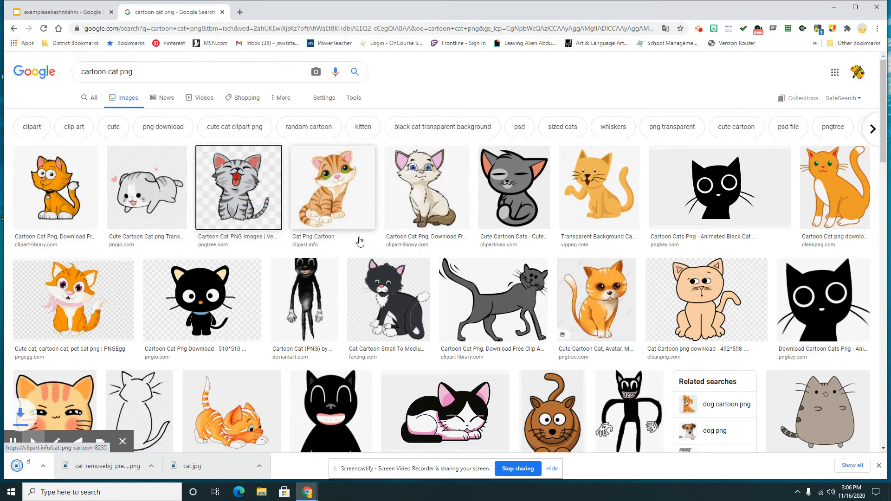
- Open the remove.bg website in a new browser tab
click(240, 12)
click(236, 27)
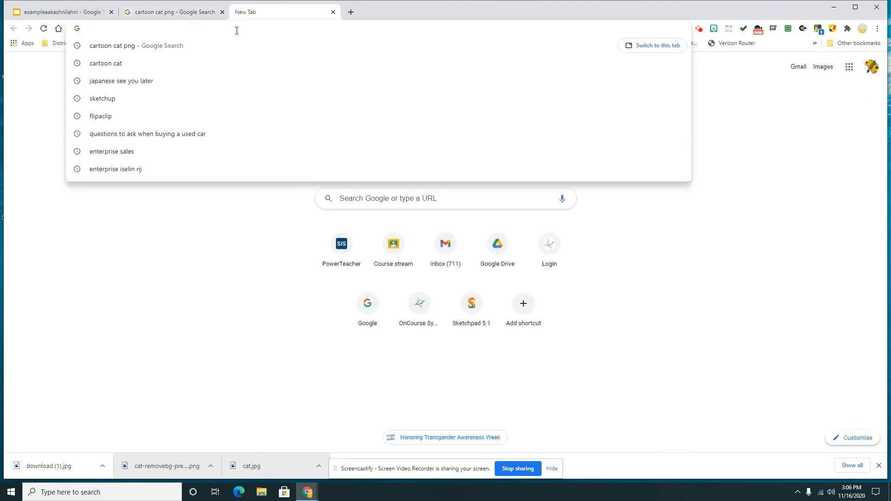
text(remove.bg)
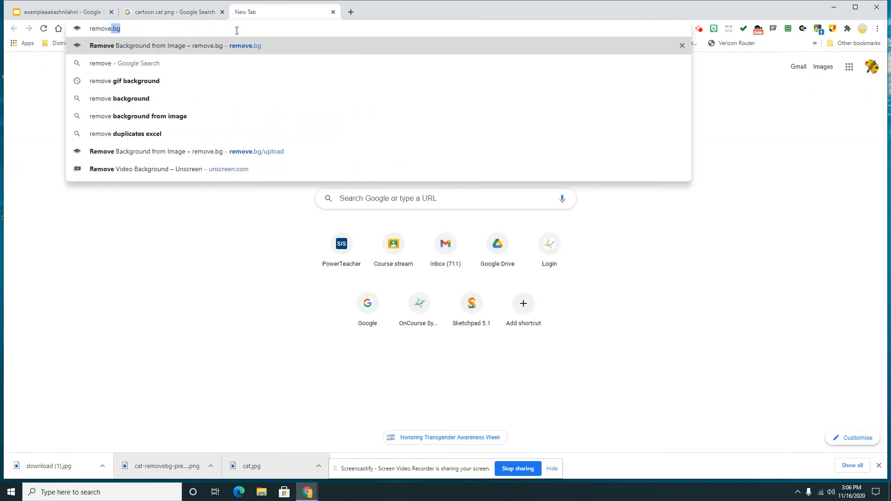
click(213, 46)
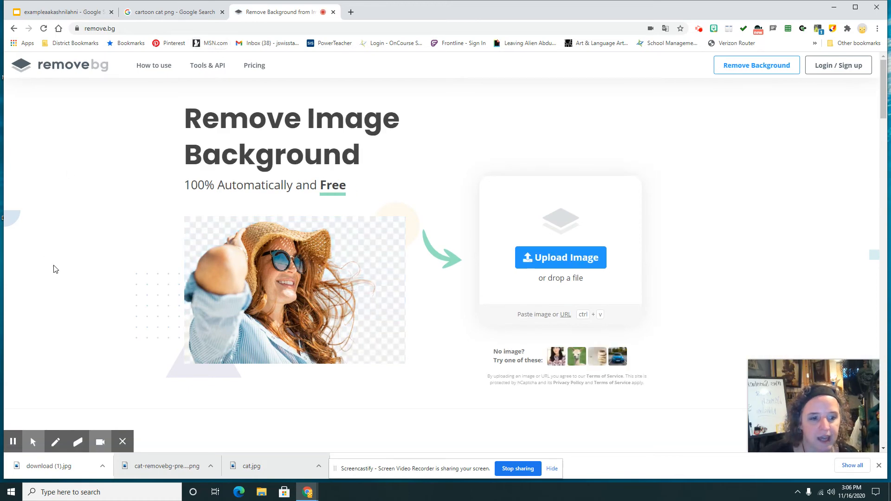
- Upload download (1).jpg to remove.bg and download the kitten picture with its background removed
click(869, 375)
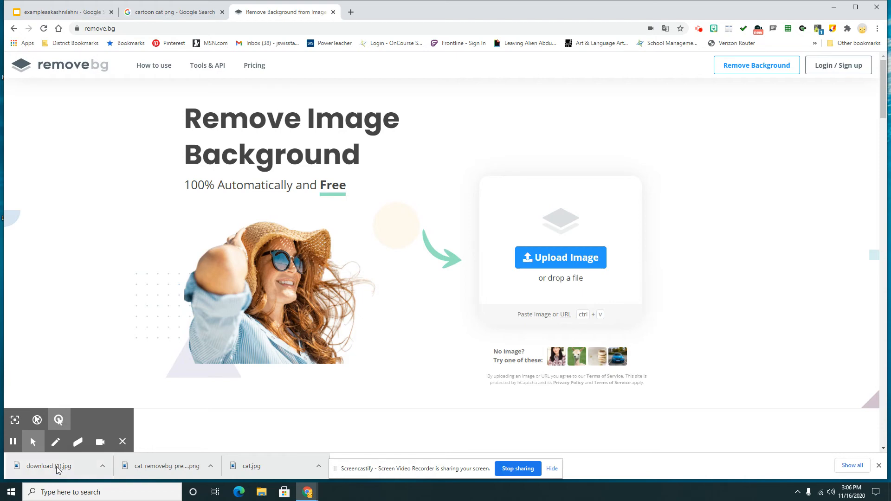
drag(55, 466, 431, 250)
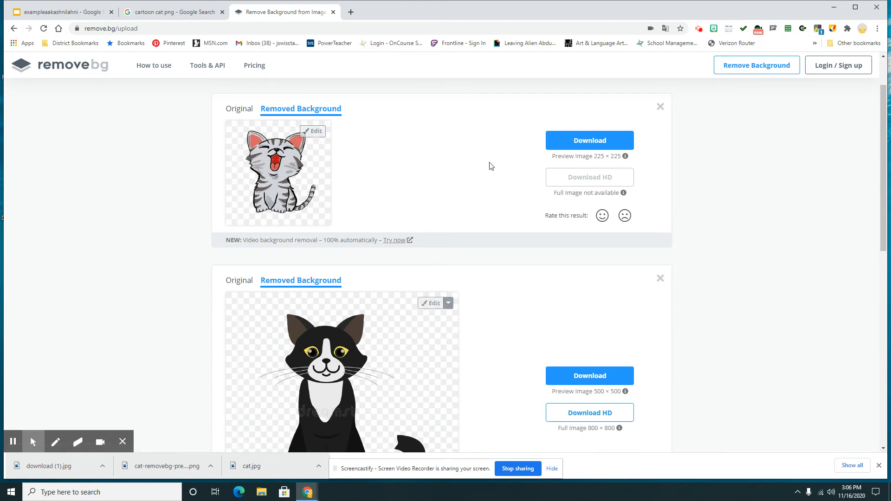
click(562, 141)
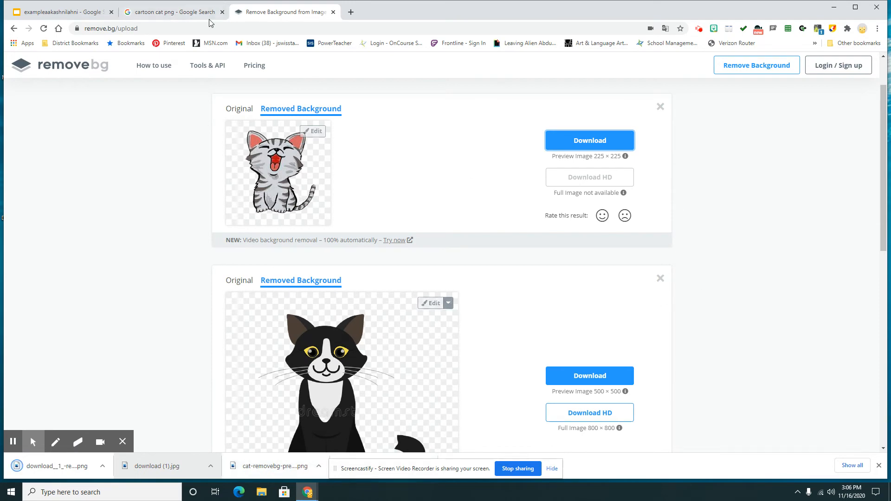
- Insert the downloaded cut-out kitten on slide 3, enlarge it and seat it on the grass to the right of the cylinder
click(185, 13)
click(65, 12)
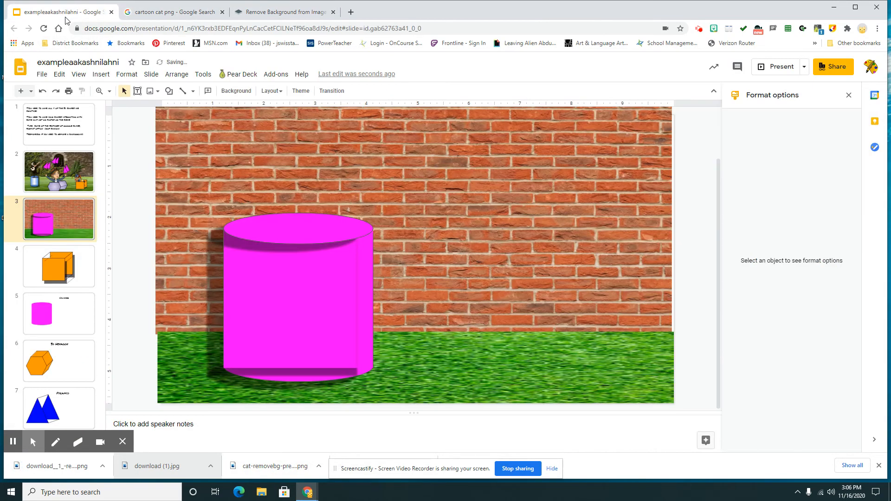
drag(73, 473, 507, 315)
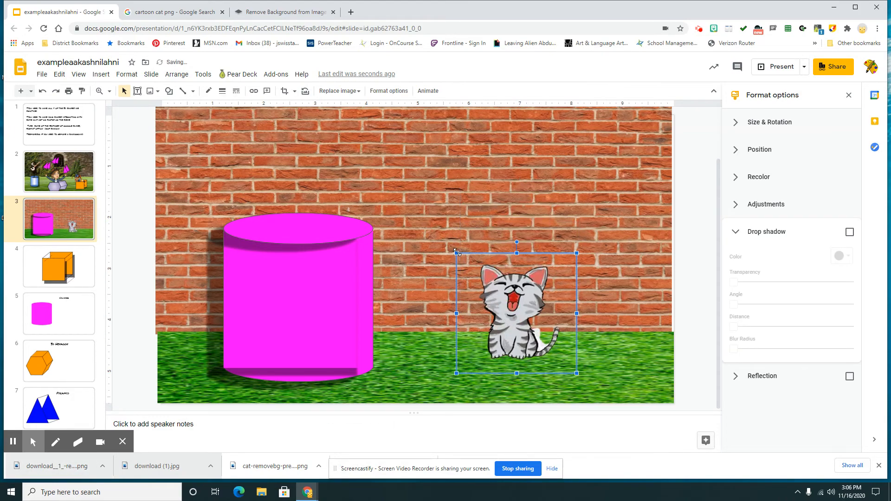
drag(456, 253, 418, 214)
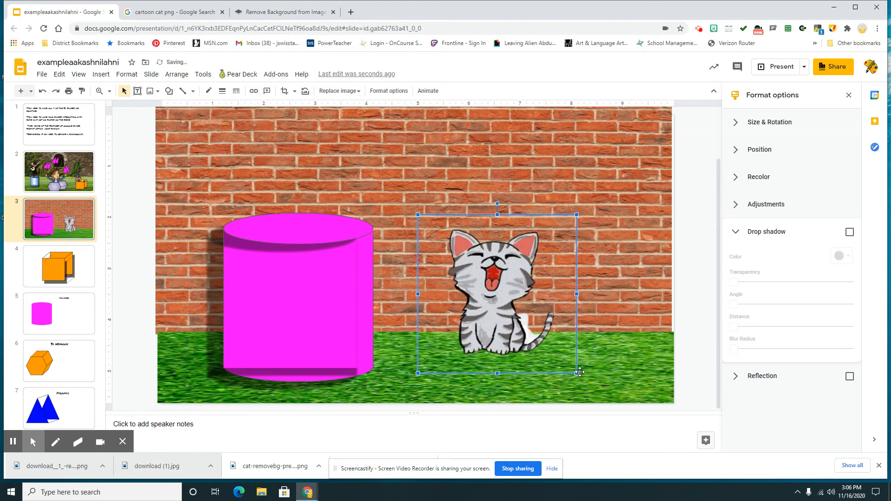
drag(534, 329, 549, 341)
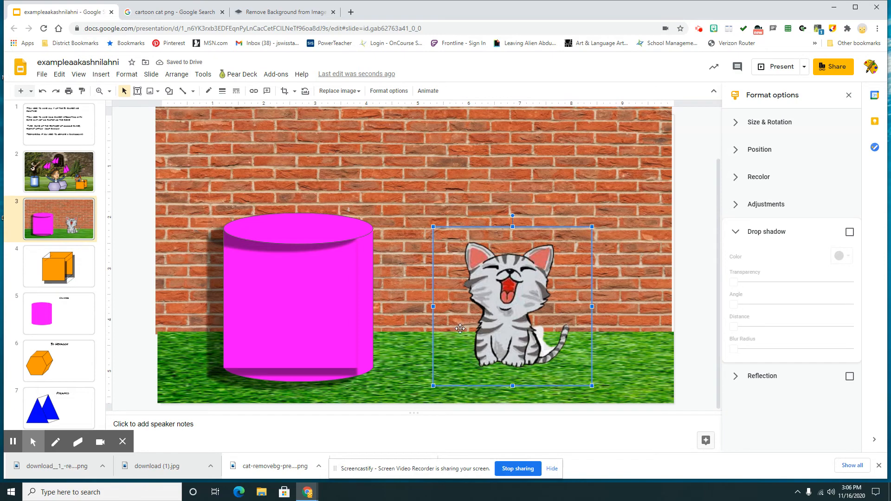
- Add a drop shadow to the kitten, increasing its distance and lowering its angle so the shadow falls to the right
click(101, 76)
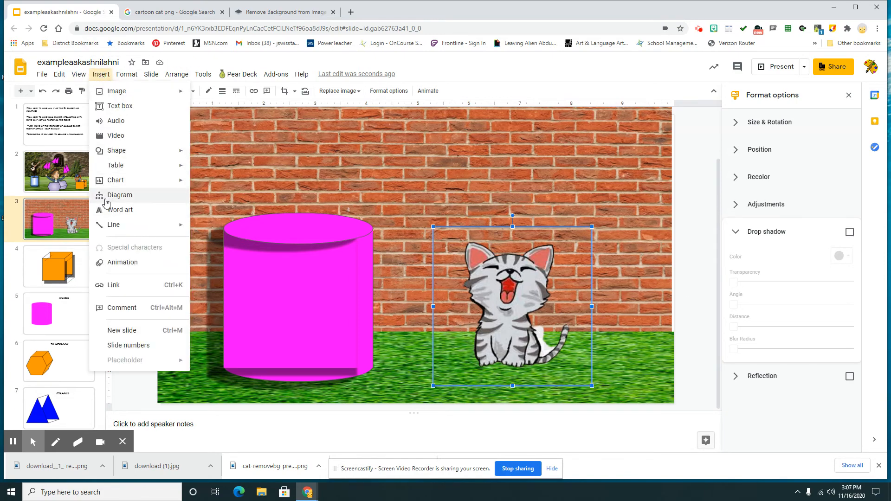
mouse_move(127, 74)
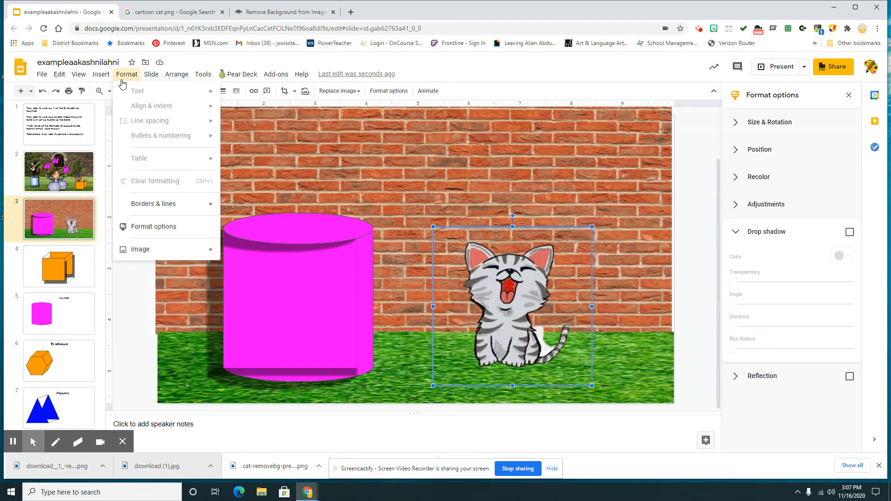
click(145, 232)
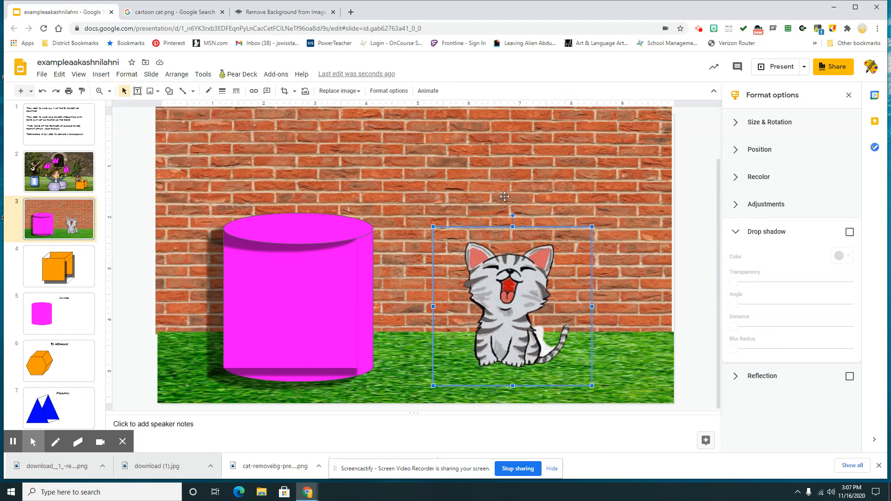
click(851, 233)
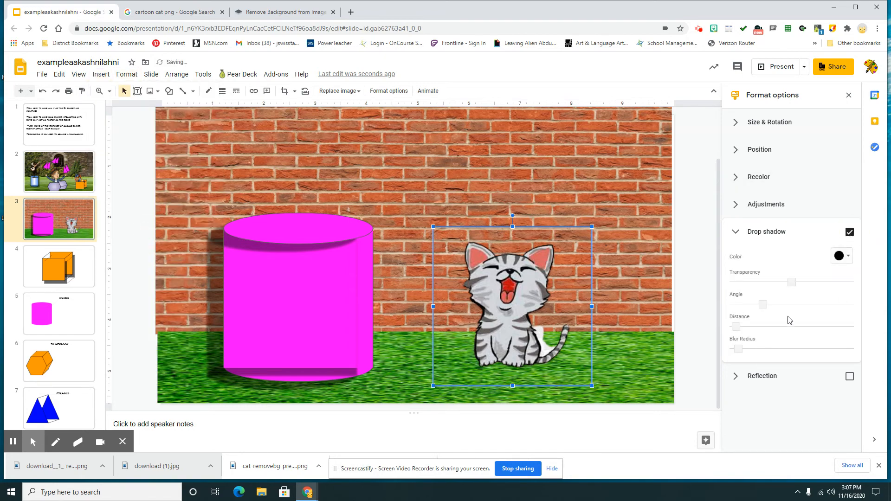
drag(742, 329, 737, 305)
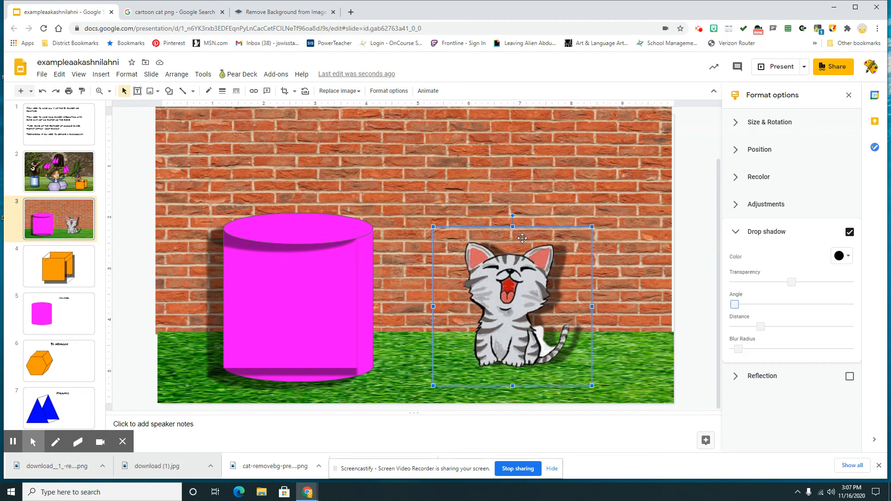
- Show slide 2 to look at the example scene
click(63, 194)
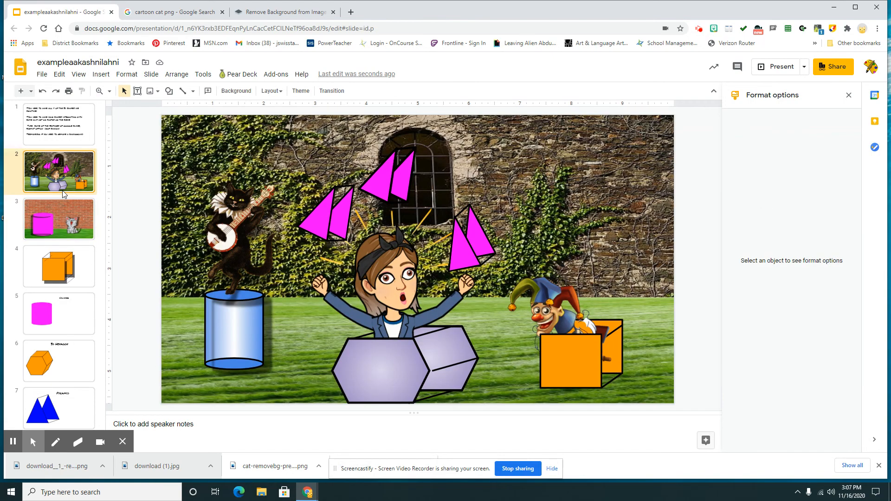